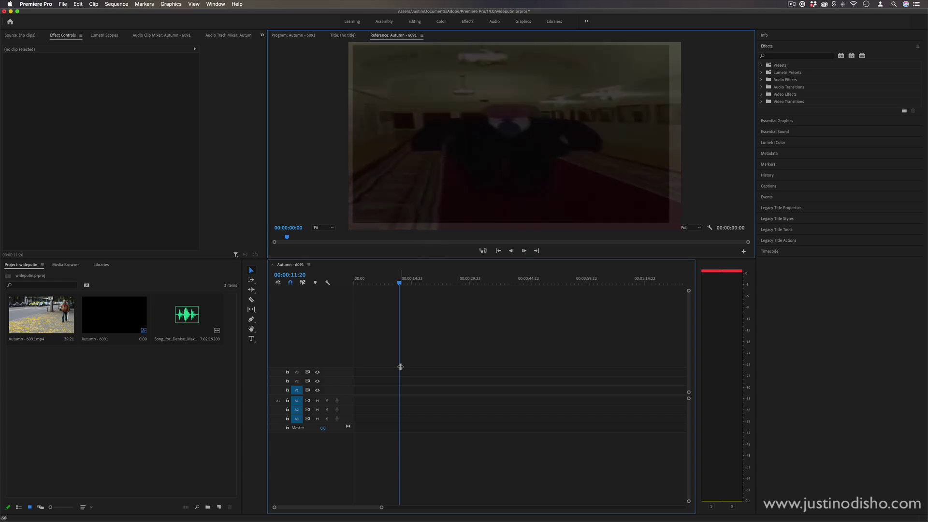
# Place Autumn - 6091.mp4 on video track V1 and the Song for Denise music on A1.
pyautogui.click(59, 314)
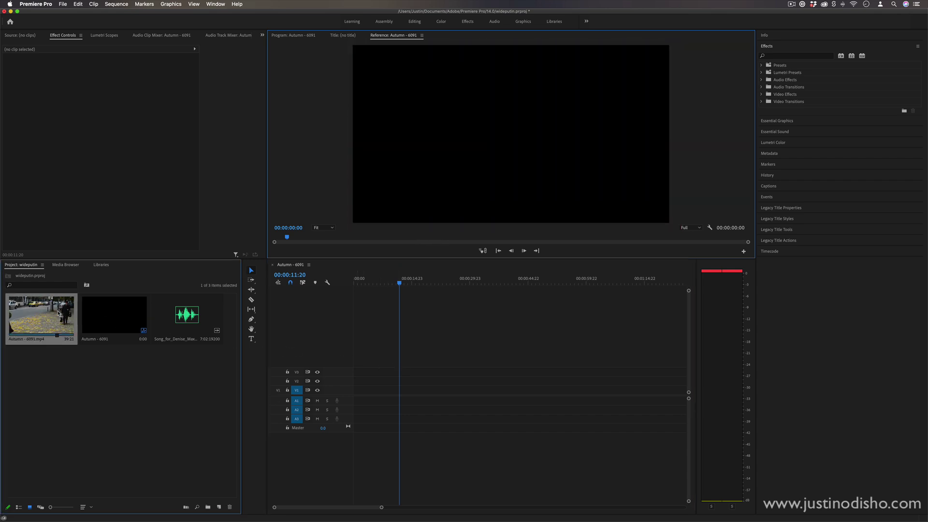
pyautogui.moveTo(47, 313); pyautogui.dragTo(355, 390)
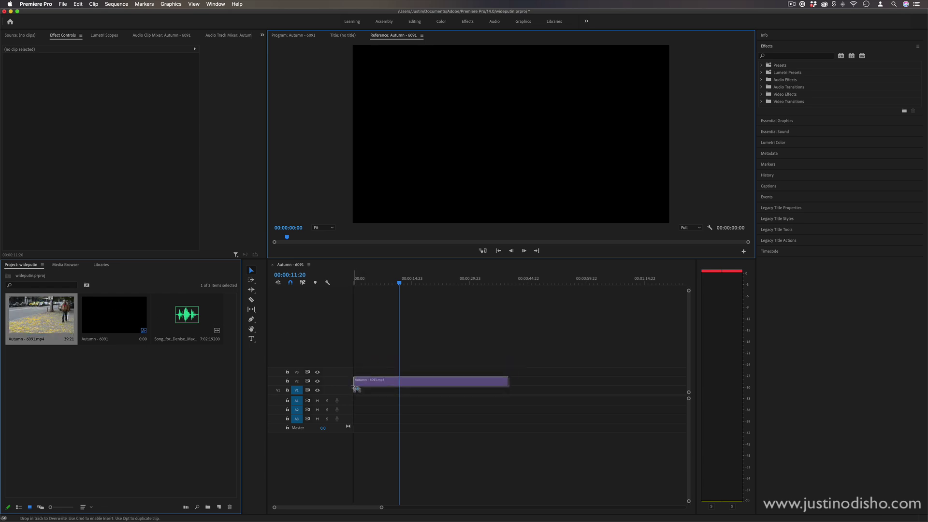
pyautogui.moveTo(352, 388); pyautogui.dragTo(354, 389)
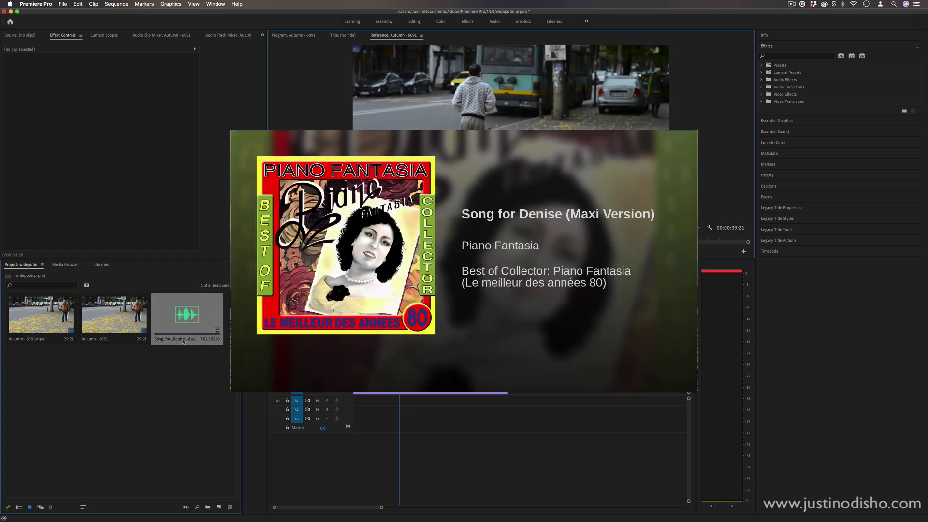
pyautogui.moveTo(181, 341); pyautogui.dragTo(369, 400)
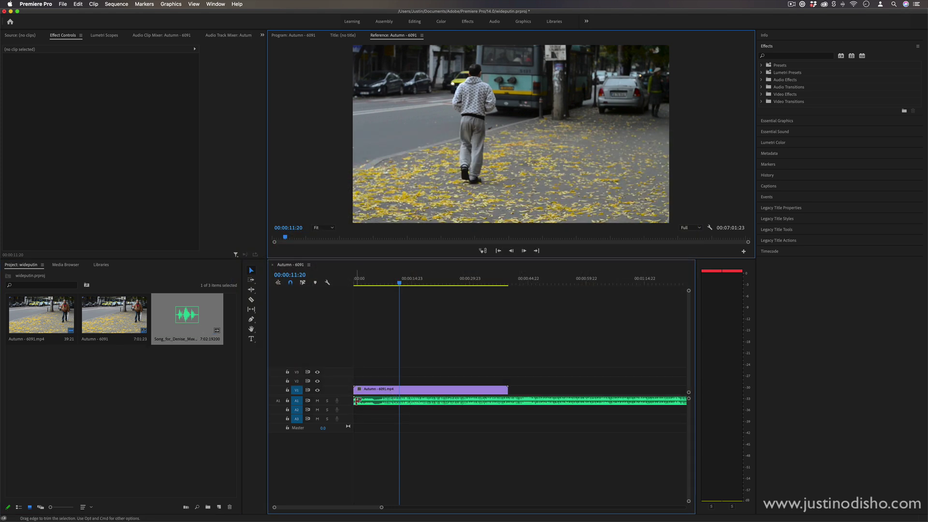
# Trim about 42 seconds off the song's start, then try a Scale change and undo it.
pyautogui.moveTo(358, 400); pyautogui.dragTo(522, 400)
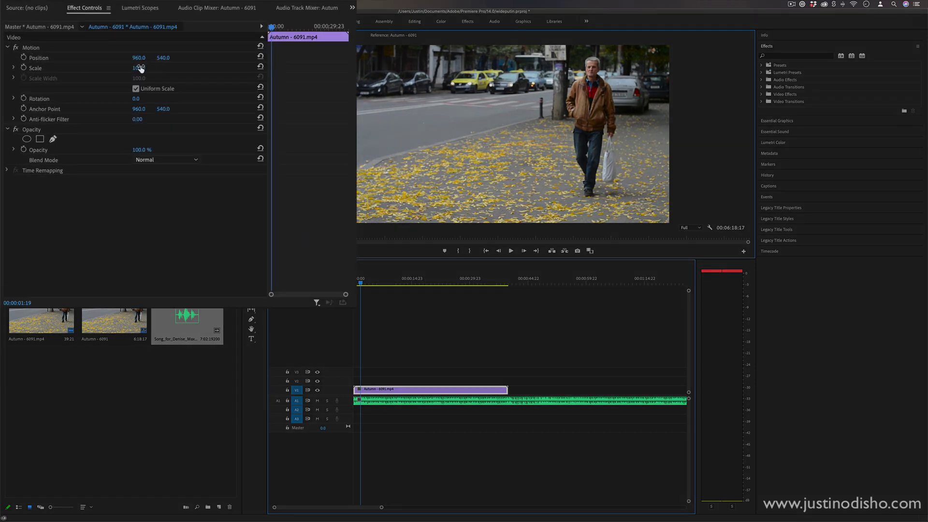
pyautogui.moveTo(139, 67)
pyautogui.mouseDown()
pyautogui.moveTo(149, 57)
pyautogui.moveTo(138, 57)
pyautogui.mouseUp()
pyautogui.hotkey('ctrl', 'z')
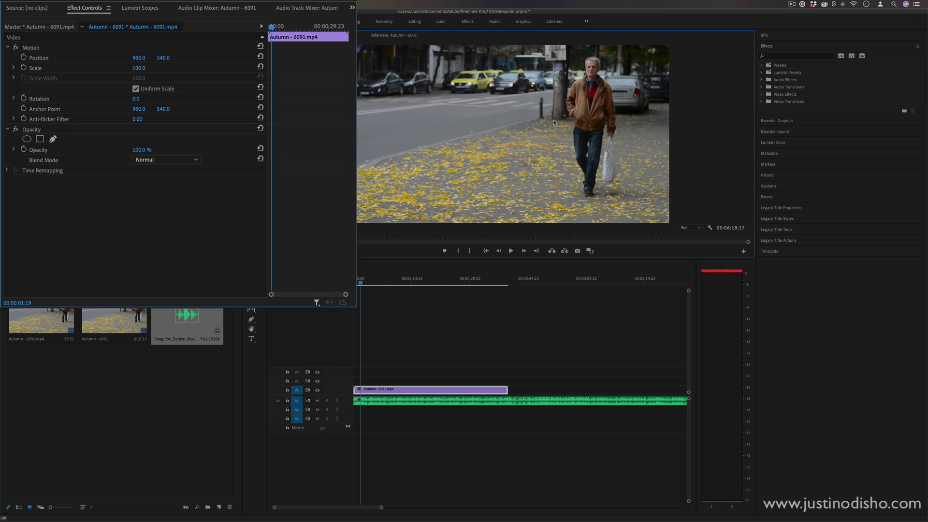
# Turn off Uniform Scale and stretch the Autumn clip's width to 329%, keeping height at 100%.
pyautogui.click(136, 89)
pyautogui.click(59, 70)
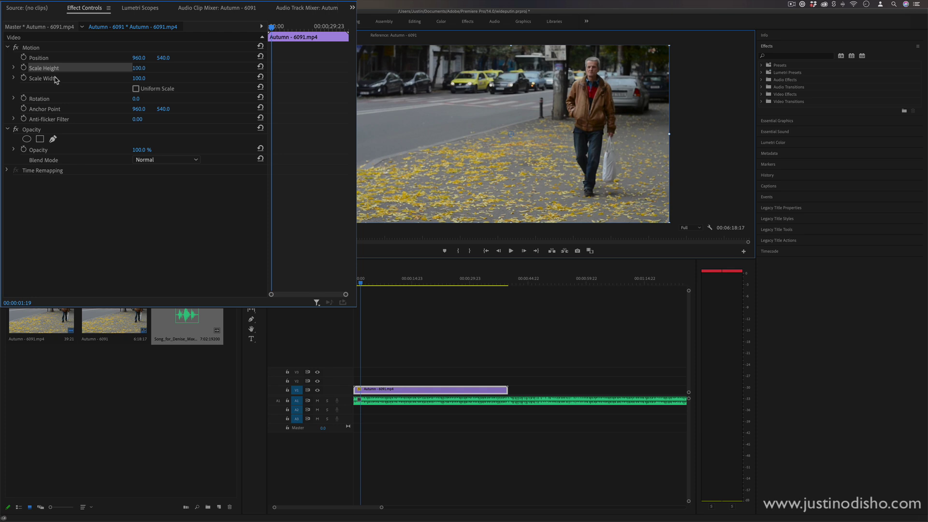
pyautogui.click(56, 79)
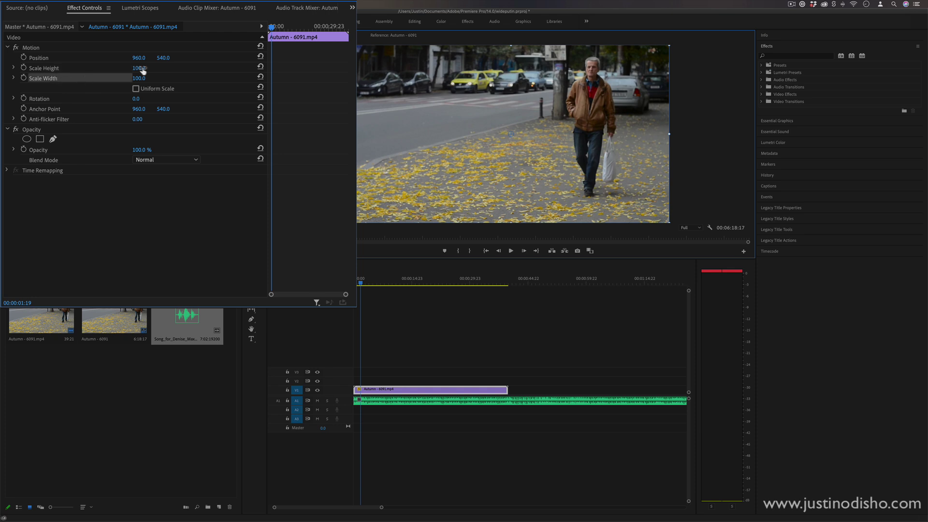
pyautogui.moveTo(141, 71); pyautogui.dragTo(144, 69)
pyautogui.moveTo(137, 78); pyautogui.dragTo(301, 78)
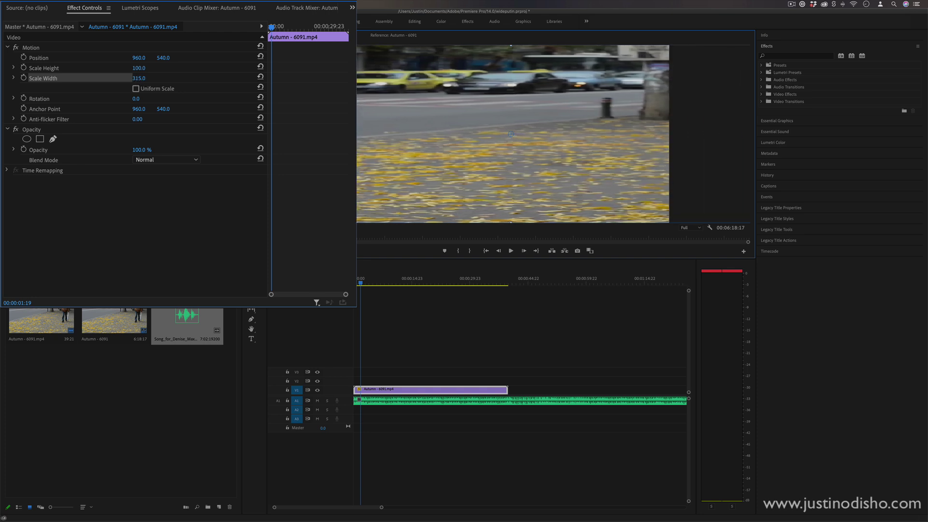
pyautogui.moveTo(138, 78); pyautogui.dragTo(140, 78)
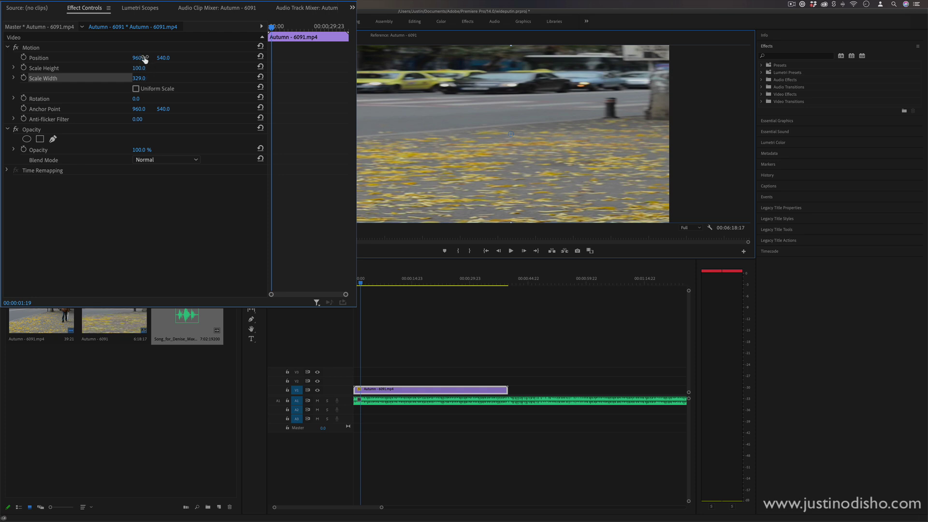
# Shift Position X left to -1193 to frame the brown-jacketed man, then preview from the start.
pyautogui.moveTo(139, 57); pyautogui.dragTo(101, 57)
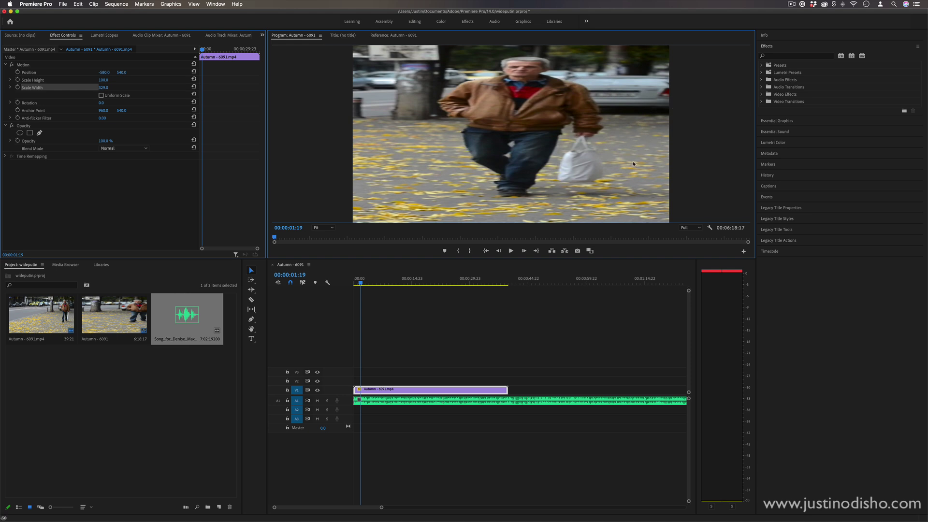
pyautogui.press('space')
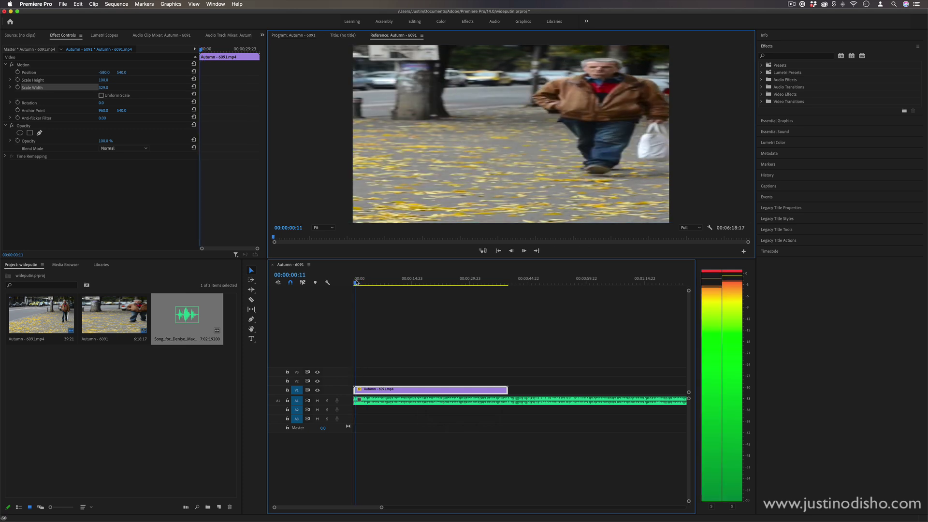
pyautogui.press('space')
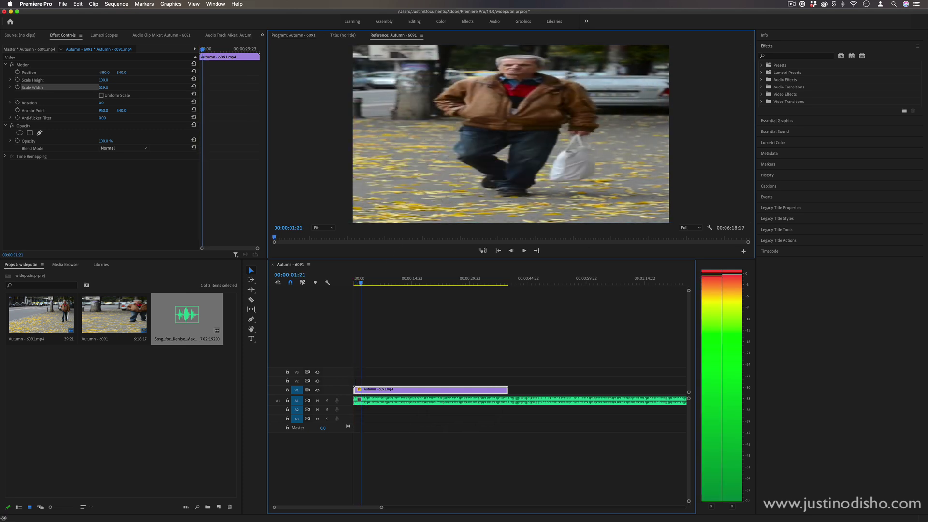
pyautogui.press('space')
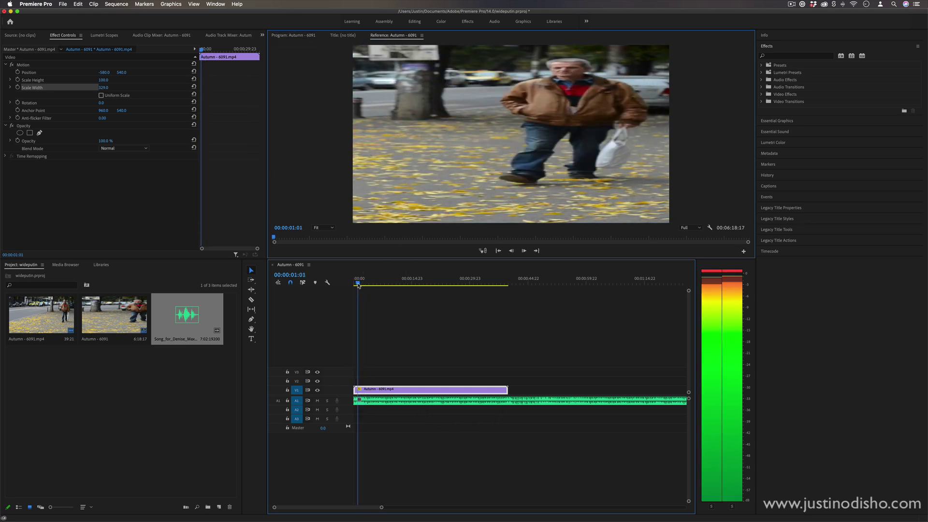
pyautogui.press('Home')
pyautogui.press('space')
pyautogui.press('Home')
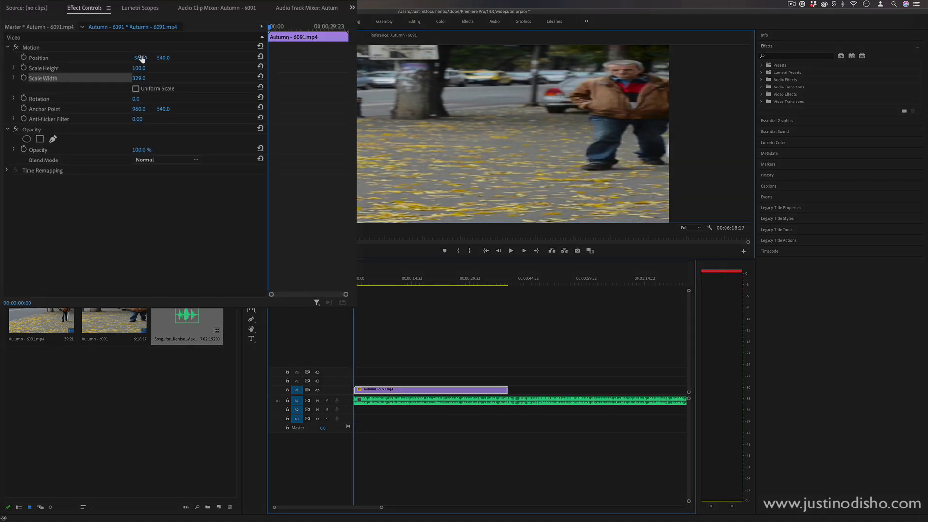
# Set a starting Position keyframe framing the man, then recentre him a few frames later.
pyautogui.moveTo(141, 58); pyautogui.dragTo(117, 58)
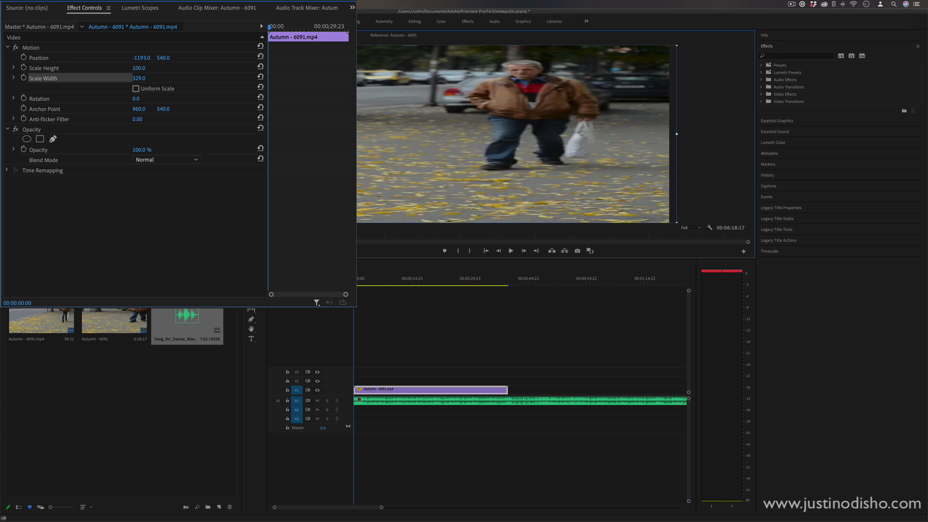
pyautogui.click(24, 58)
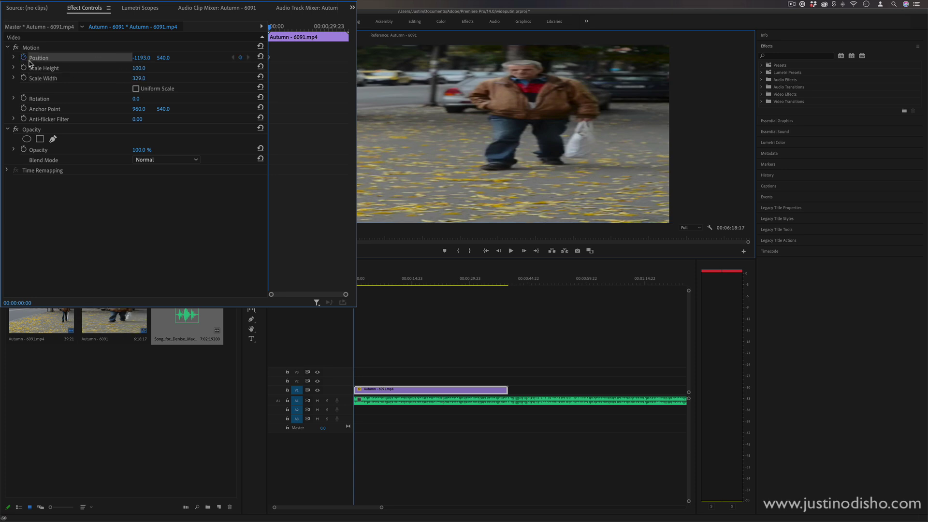
pyautogui.click(273, 28)
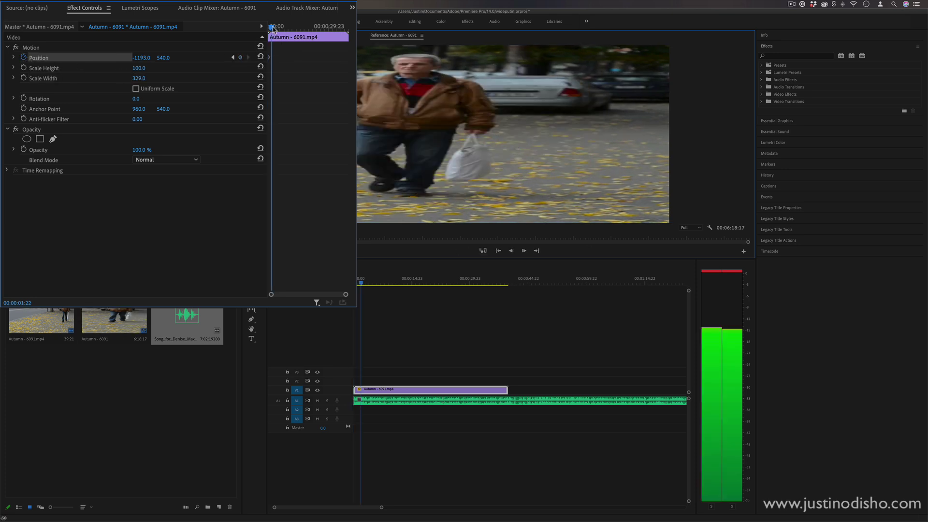
pyautogui.press('space')
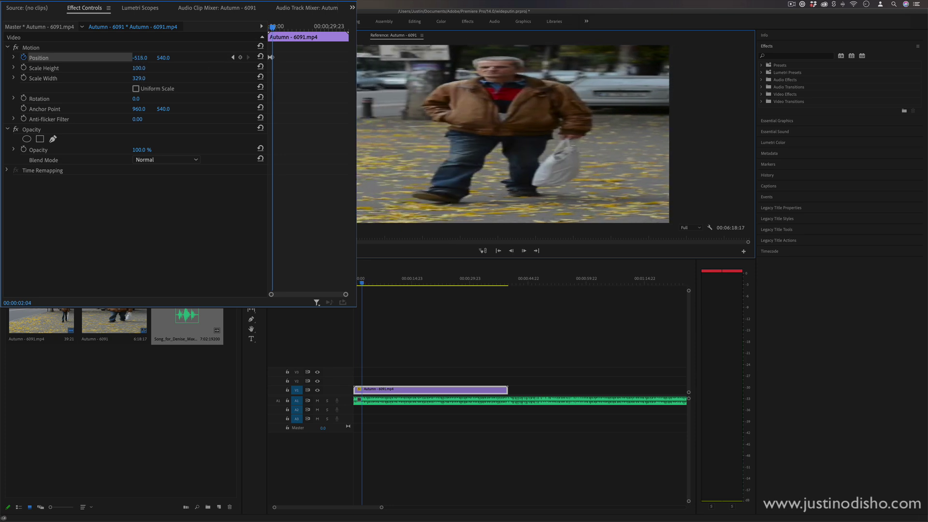
pyautogui.moveTo(139, 60); pyautogui.dragTo(109, 59)
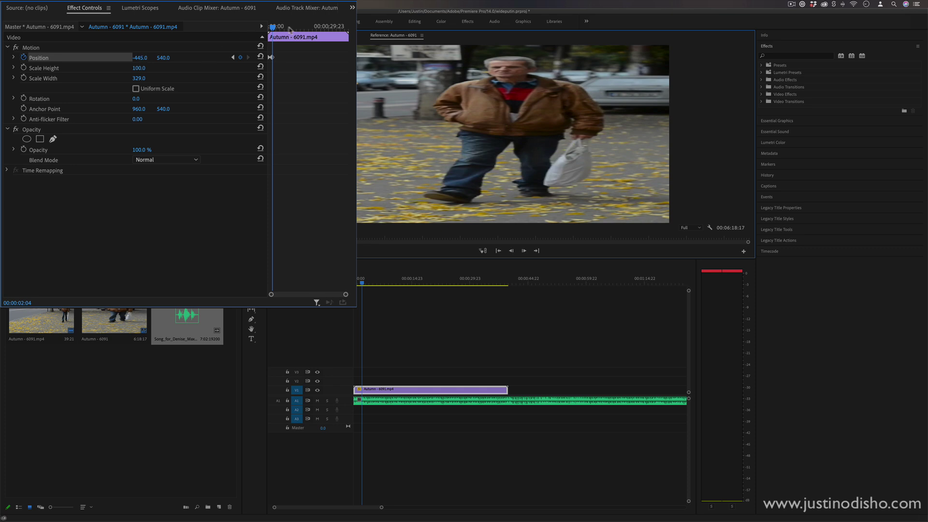
# Add further Position keyframes at later moments to keep the walking man centred.
pyautogui.moveTo(275, 27); pyautogui.dragTo(277, 29)
pyautogui.moveTo(140, 57); pyautogui.dragTo(218, 57)
pyautogui.moveTo(139, 57); pyautogui.dragTo(142, 57)
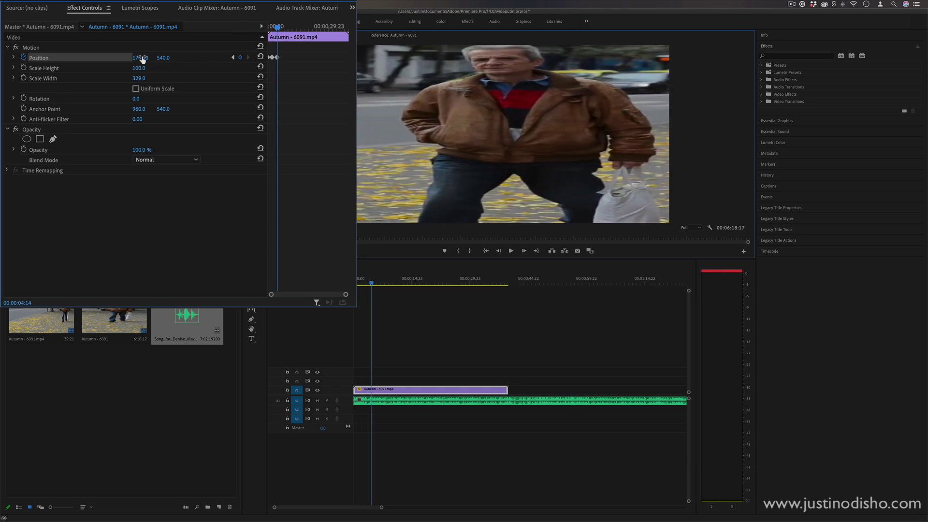
pyautogui.press('space')
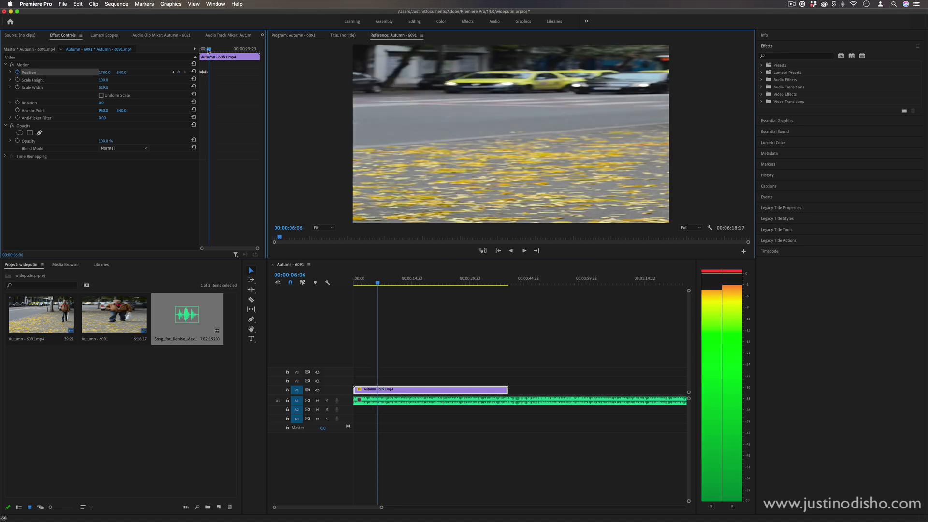
pyautogui.press('space')
pyautogui.moveTo(105, 72); pyautogui.dragTo(100, 72)
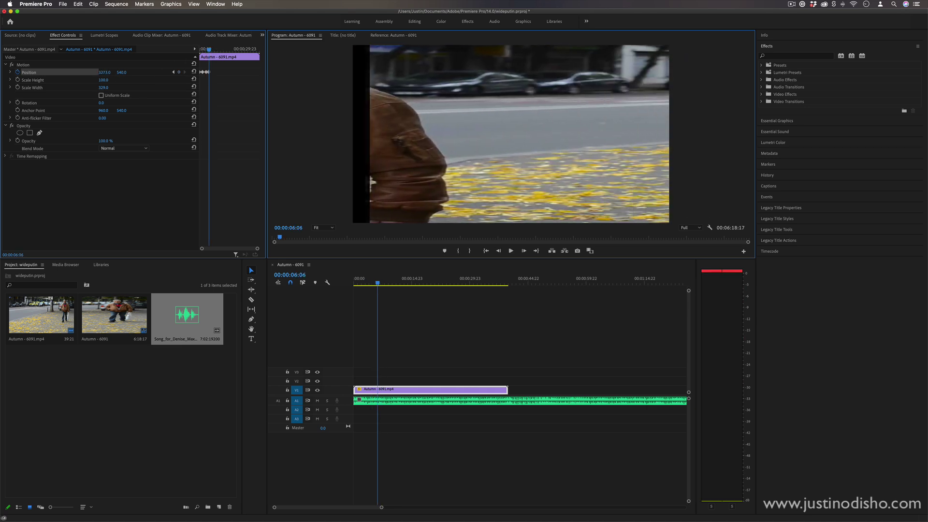
pyautogui.press('space')
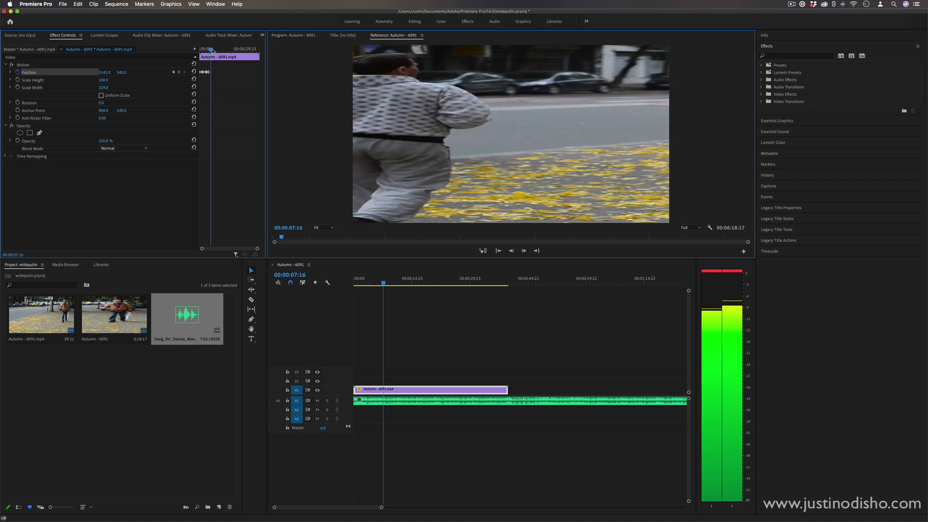
pyautogui.press('space')
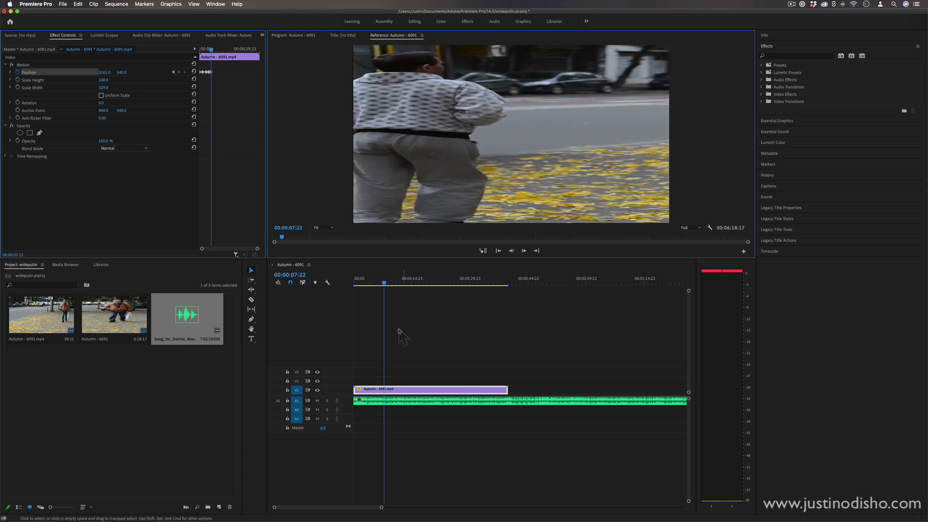
pyautogui.moveTo(384, 283); pyautogui.dragTo(305, 282)
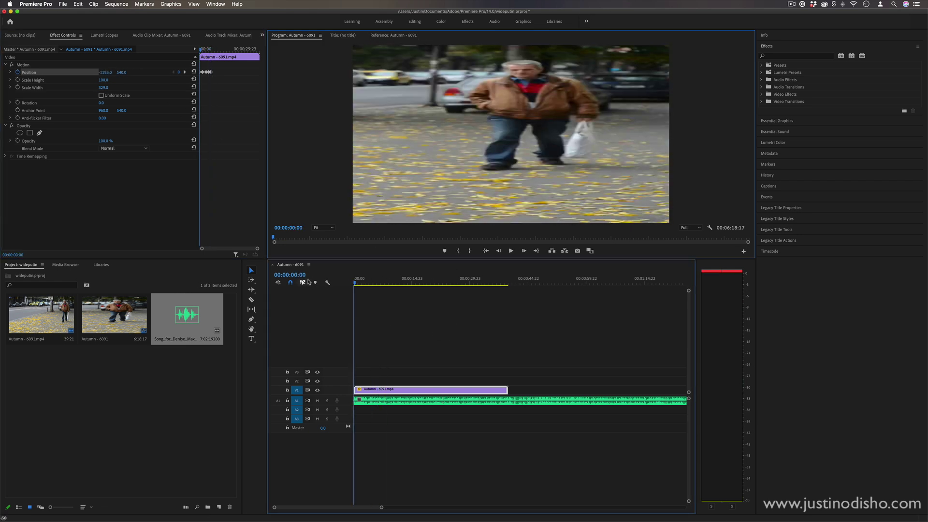
pyautogui.press('space')
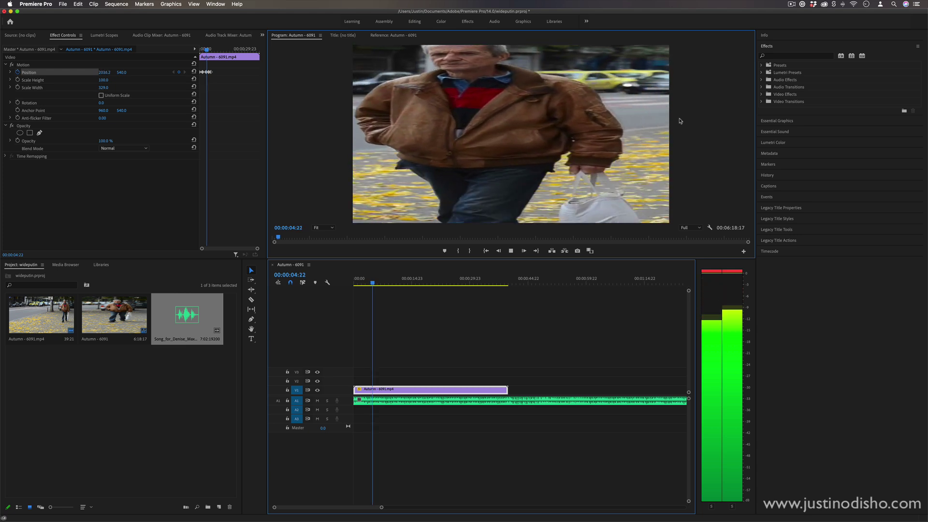
pyautogui.click(394, 35)
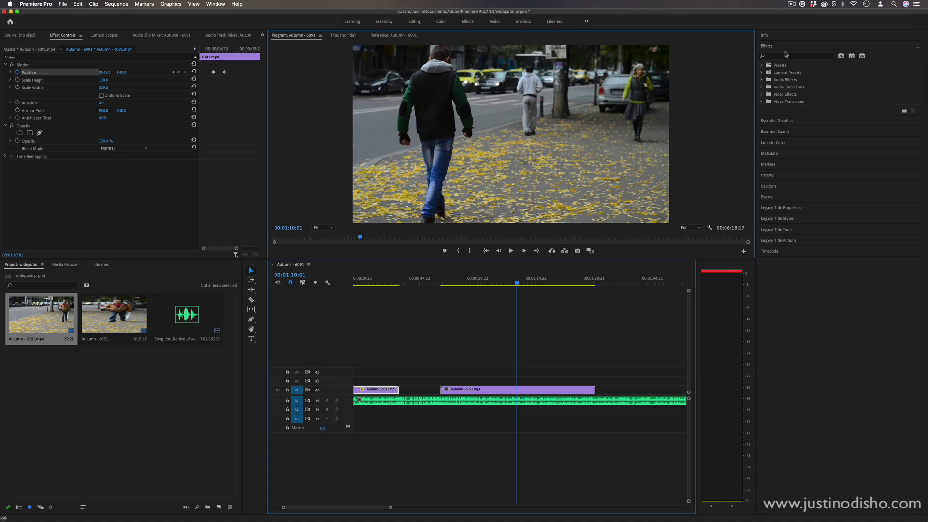
# Search the effects for 'crop' and apply Crop to the second Autumn clip.
pyautogui.click(785, 55)
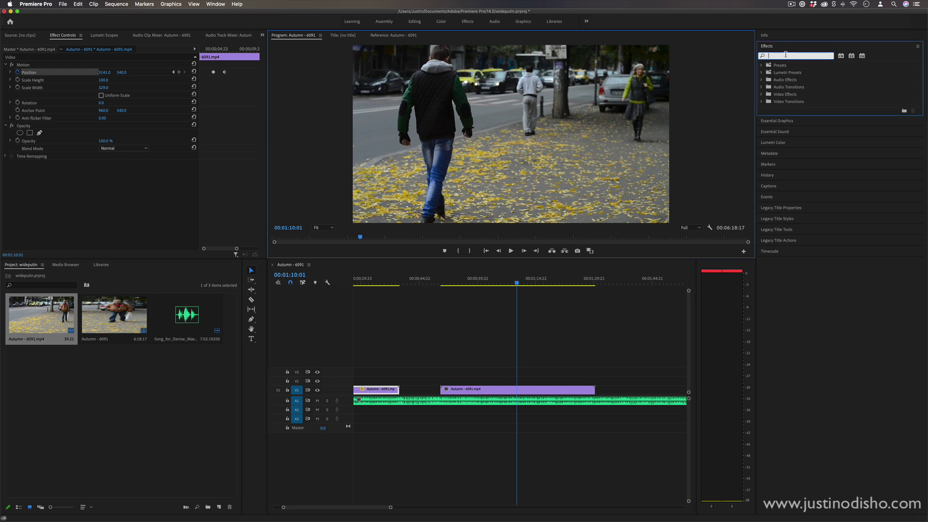
pyautogui.write('crop')
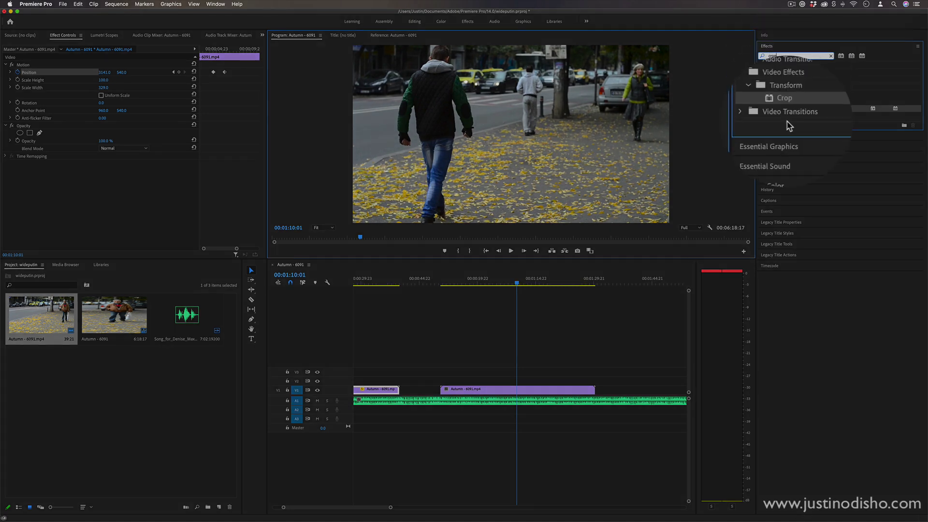
pyautogui.moveTo(788, 111); pyautogui.dragTo(517, 390)
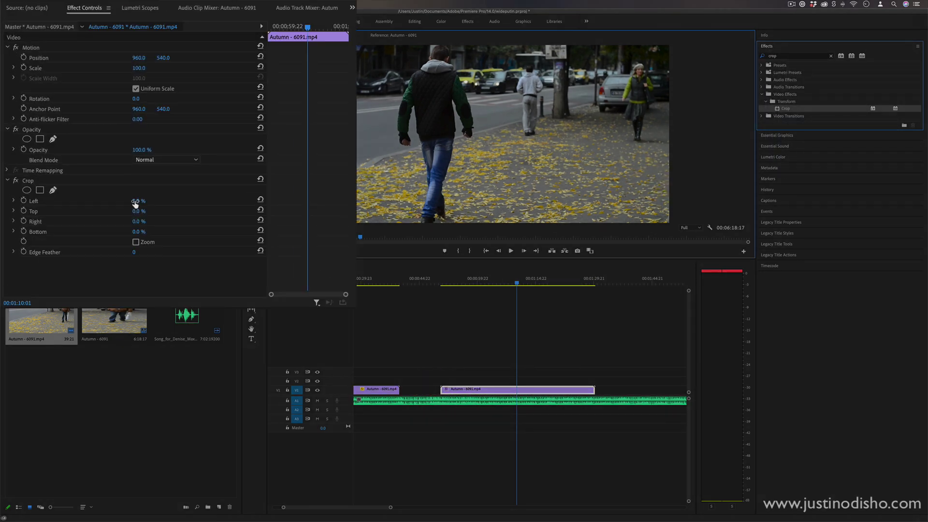
# Crop the second clip's left edge inward and keyframe it to follow the walking man.
pyautogui.moveTo(134, 204)
pyautogui.mouseDown()
pyautogui.moveTo(184, 220)
pyautogui.moveTo(145, 221)
pyautogui.mouseUp()
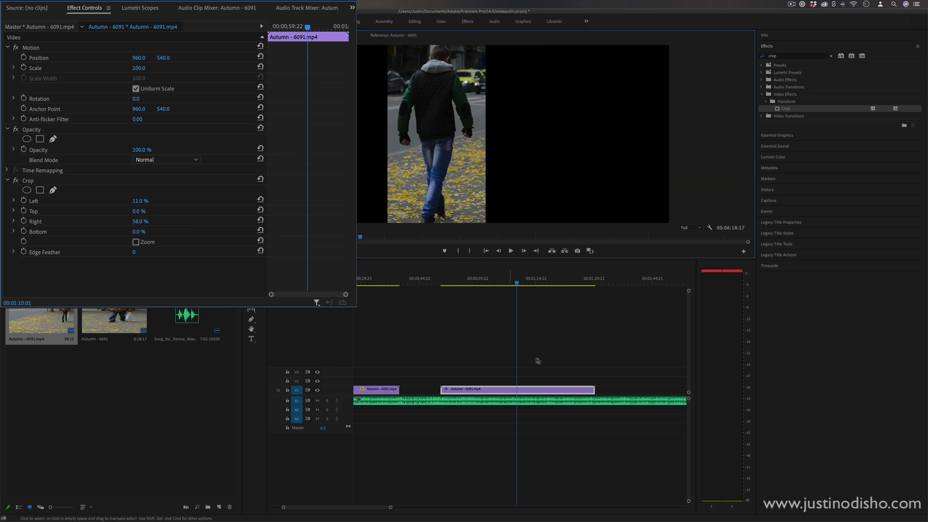
pyautogui.press('space')
pyautogui.press('space')
pyautogui.click(24, 200)
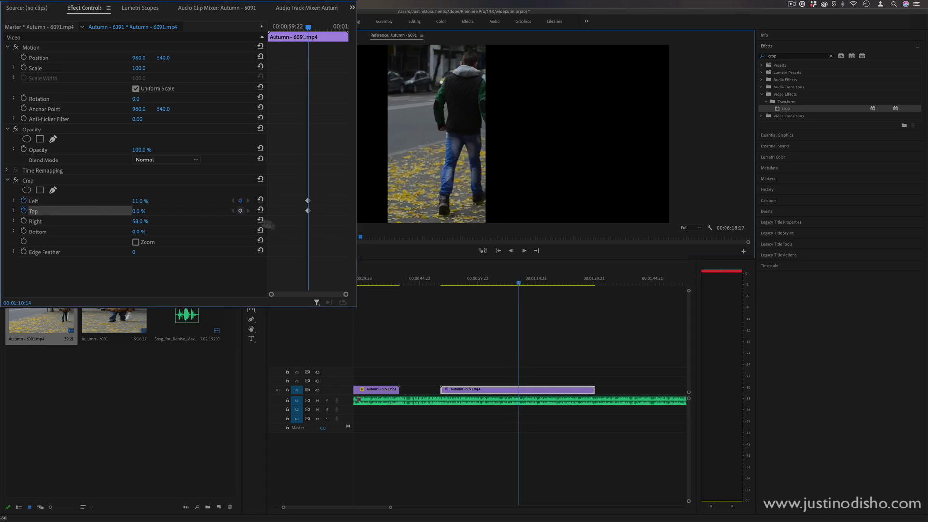
pyautogui.moveTo(308, 212); pyautogui.dragTo(302, 212)
pyautogui.moveTo(138, 202); pyautogui.dragTo(141, 208)
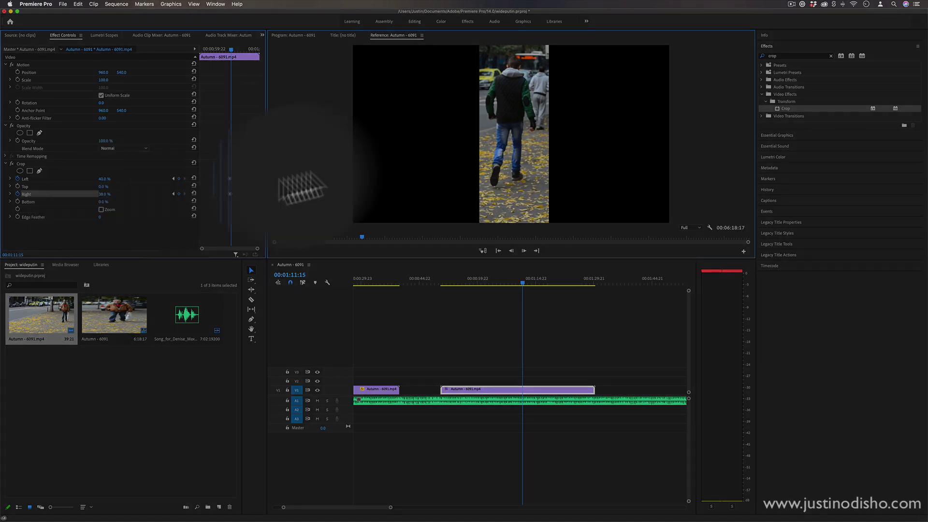
# Enable Crop Zoom, add a later crop keyframe (left 40%, right 38%), and preview it.
pyautogui.click(101, 209)
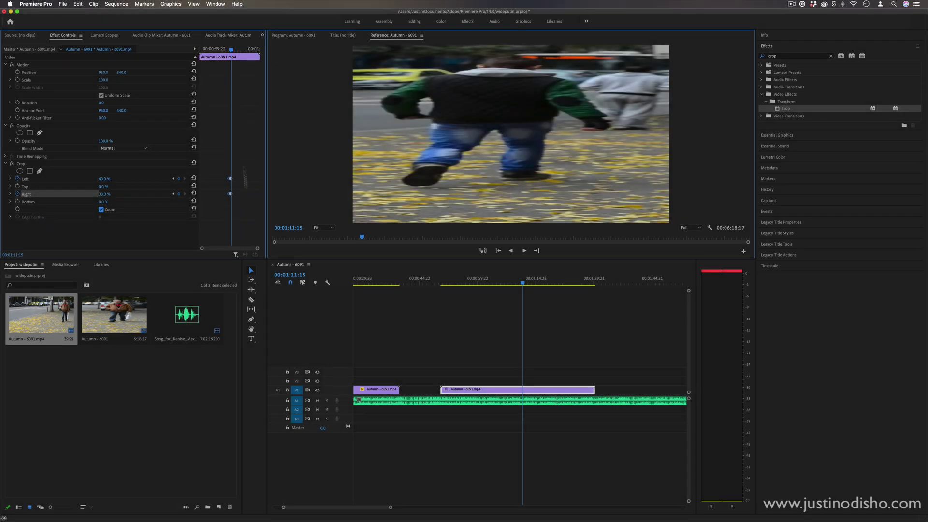
pyautogui.moveTo(256, 249); pyautogui.dragTo(286, 247)
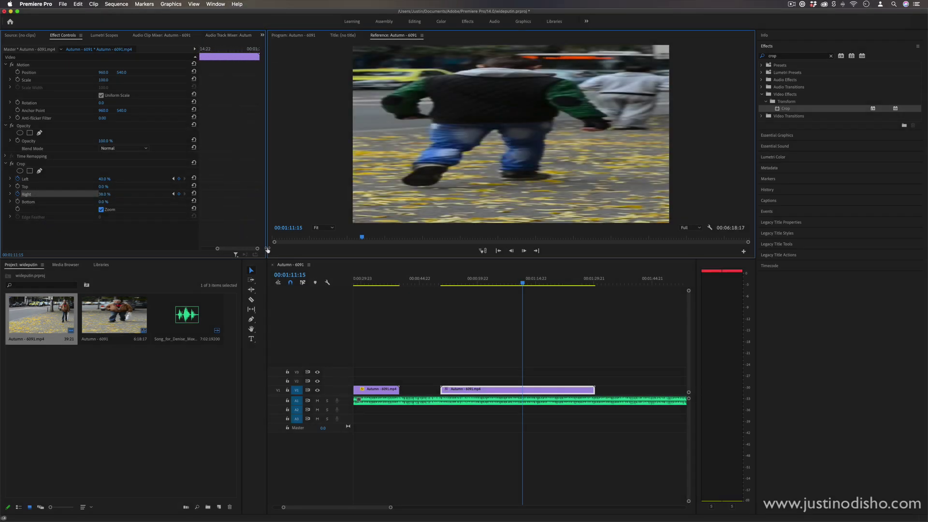
pyautogui.moveTo(231, 49); pyautogui.dragTo(228, 48)
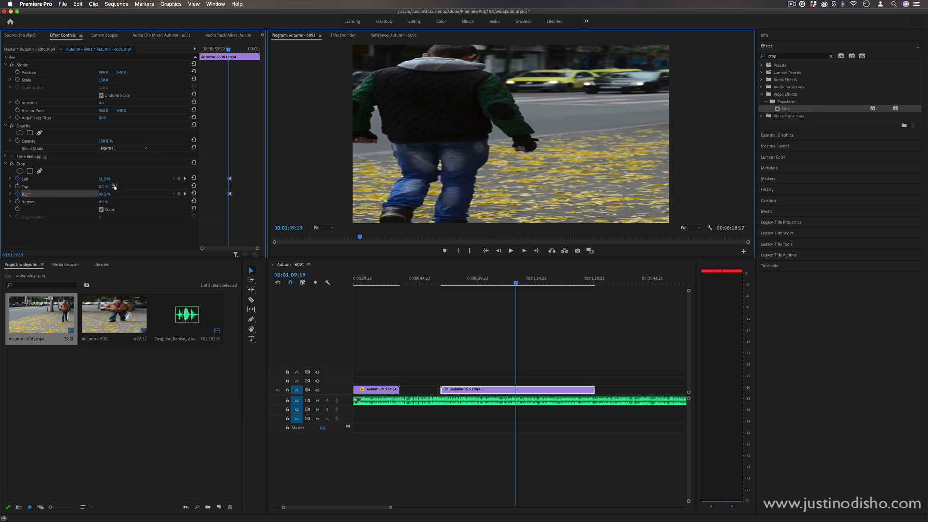
pyautogui.press('space')
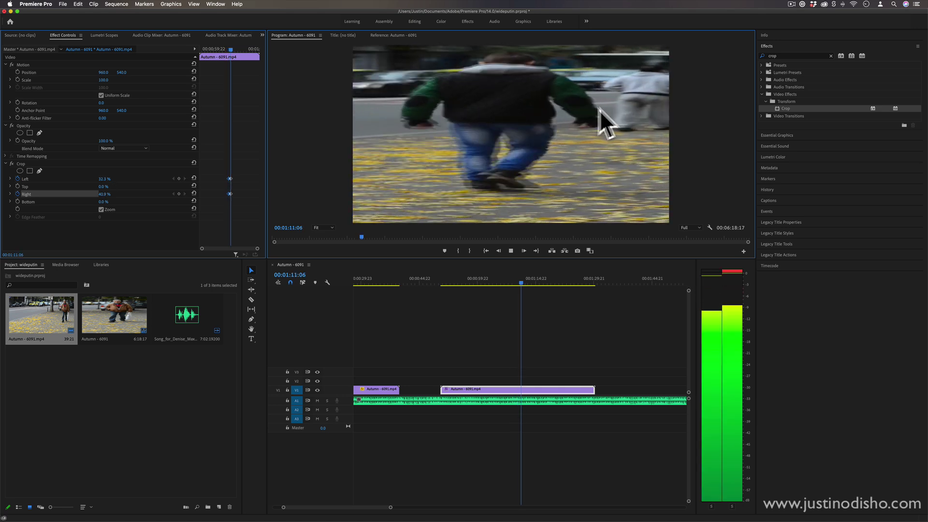
pyautogui.click(393, 35)
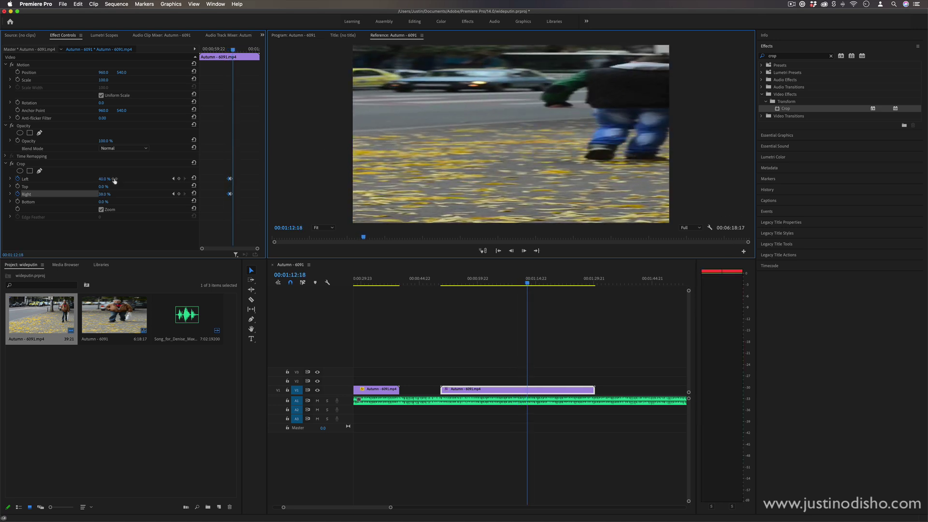
pyautogui.click(35, 165)
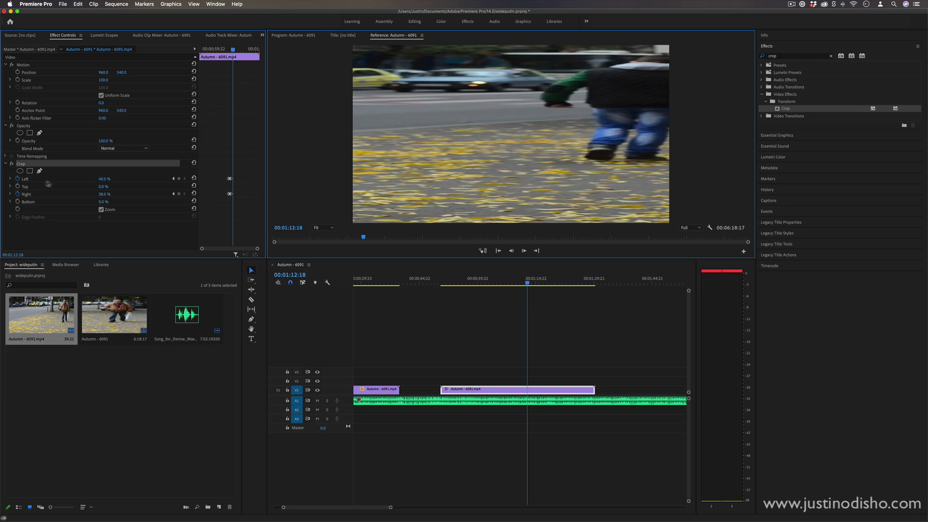